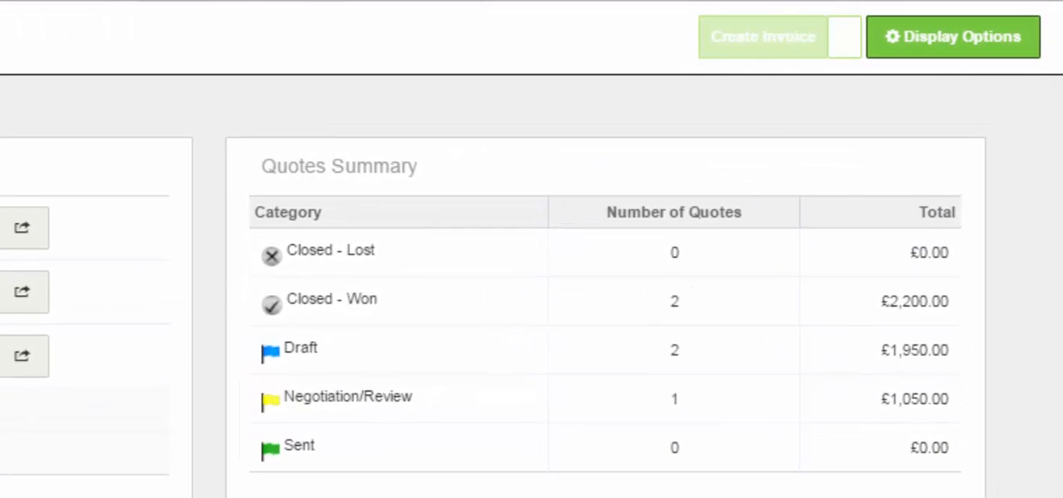
Start a Business Account reconciliation with an end balance of -3030 and tick the Bank Interest, Rent and Wages transactions
left_click(844, 36)
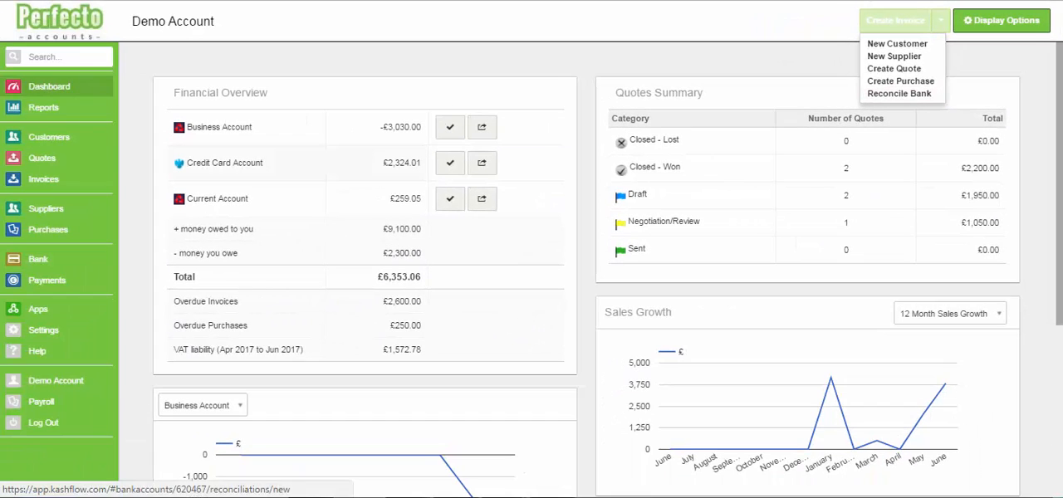
left_click(38, 260)
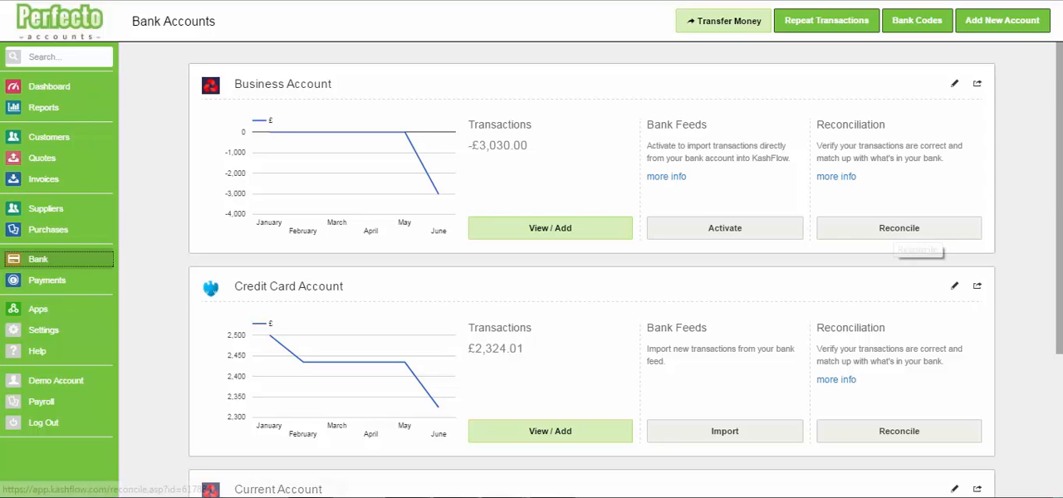
left_click(903, 232)
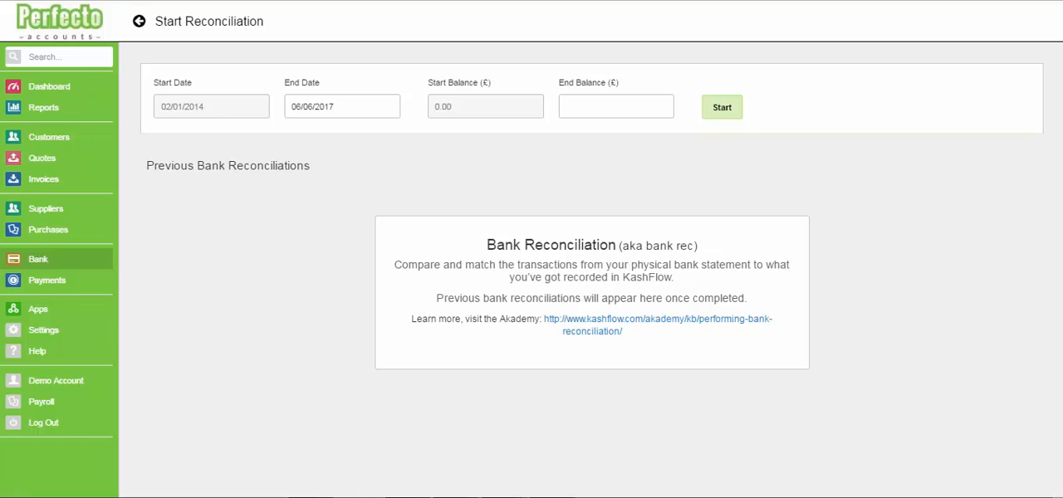
left_click(616, 106)
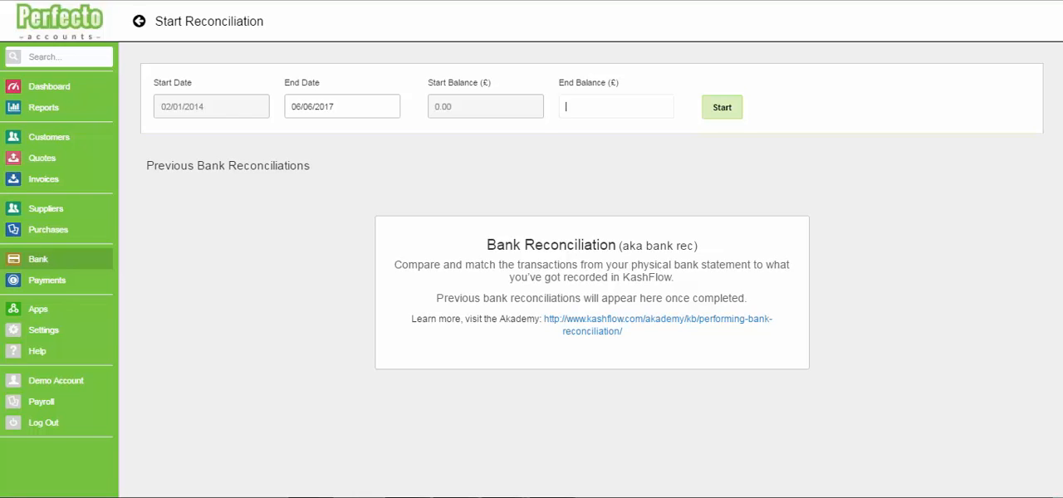
type("-3030")
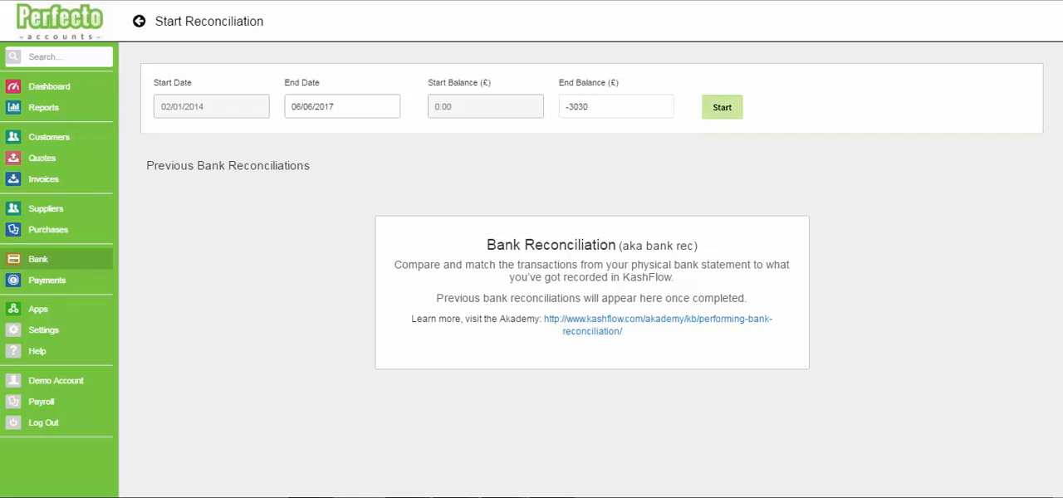
left_click(722, 108)
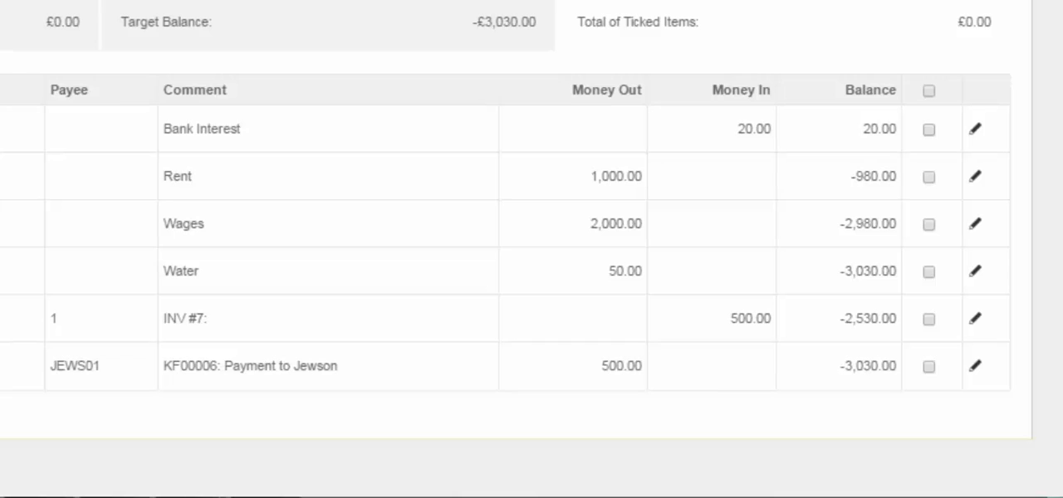
left_click(929, 131)
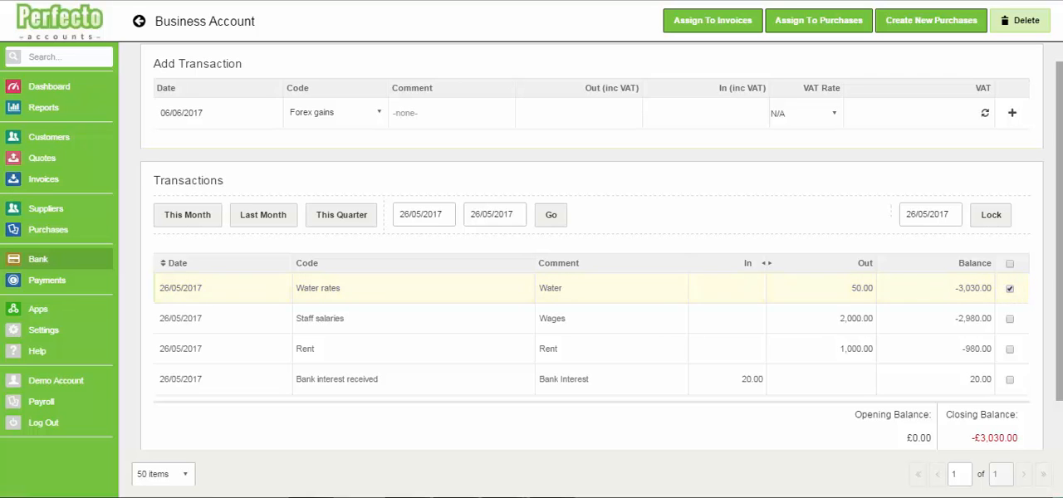
Change the Water transaction's code to General rates, save it, and refresh the transaction list in the reconciliation
left_click(413, 288)
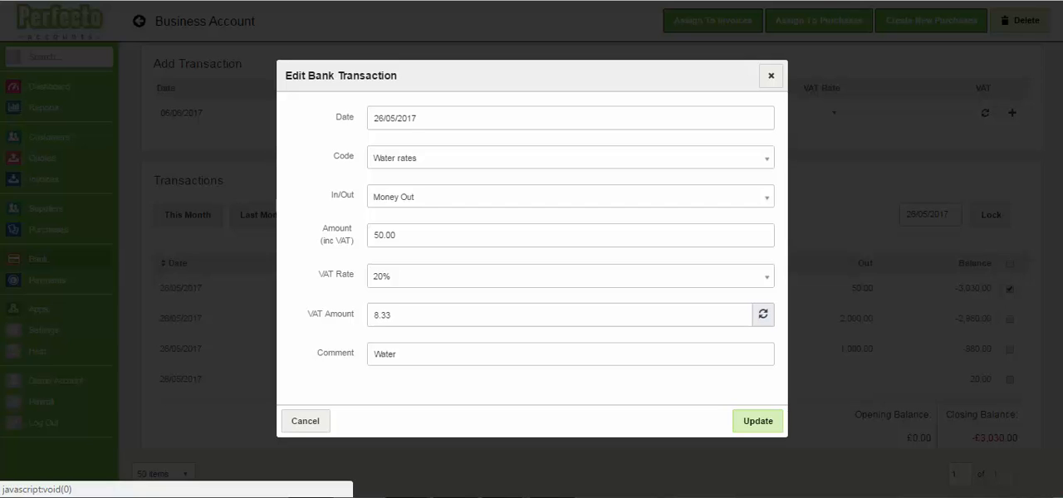
left_click(569, 157)
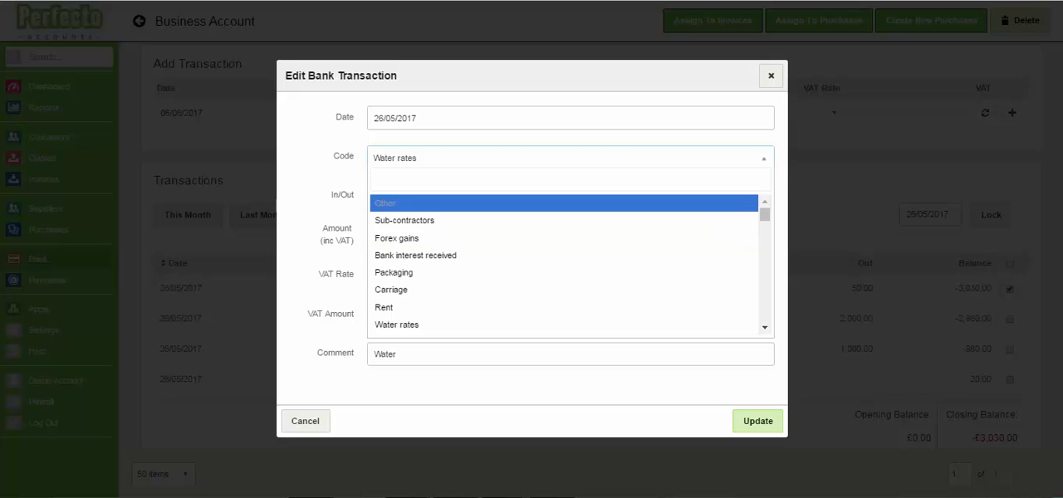
left_click_drag(765, 215, 765, 222)
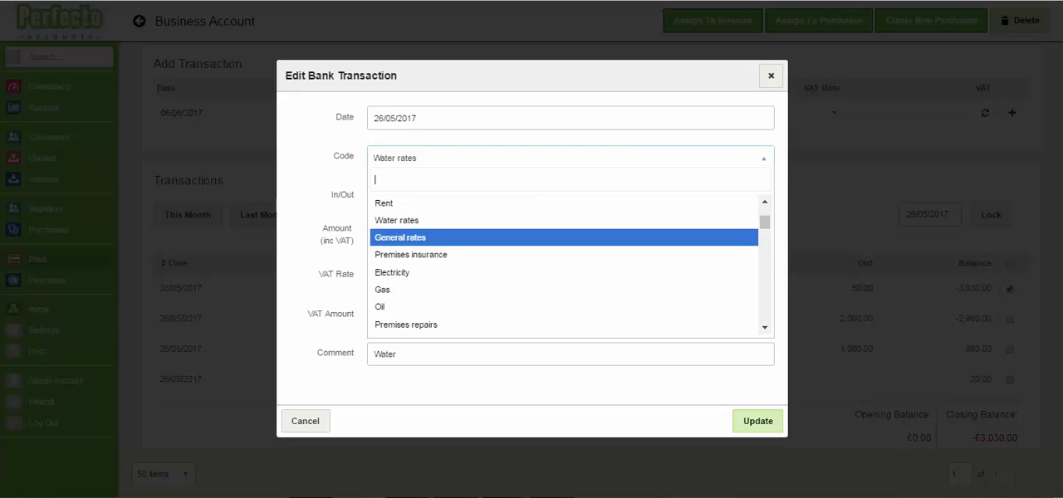
left_click(401, 237)
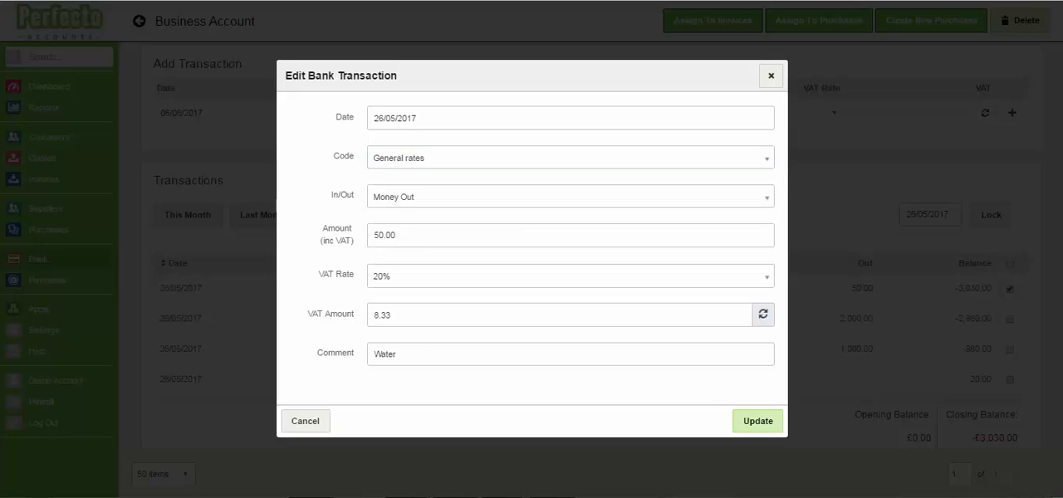
left_click(758, 421)
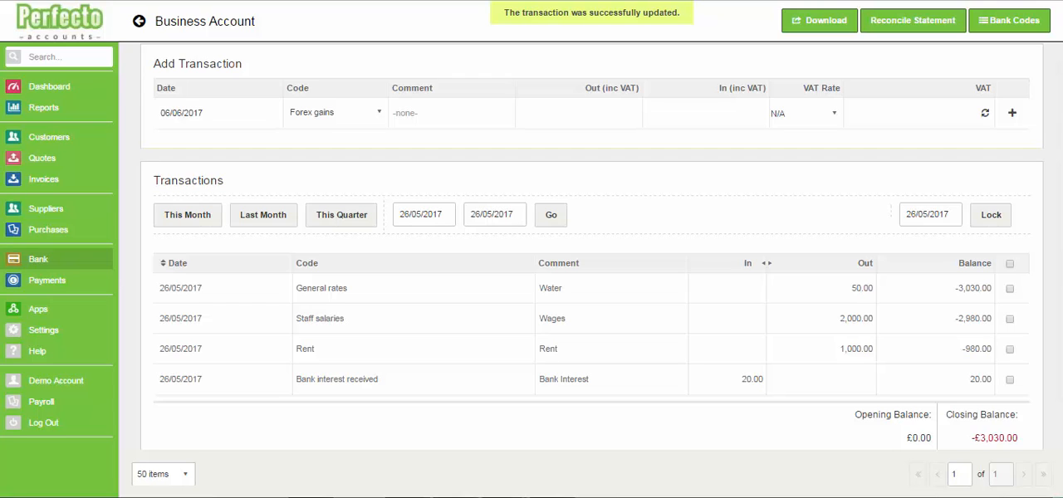
key("ctrl+w")
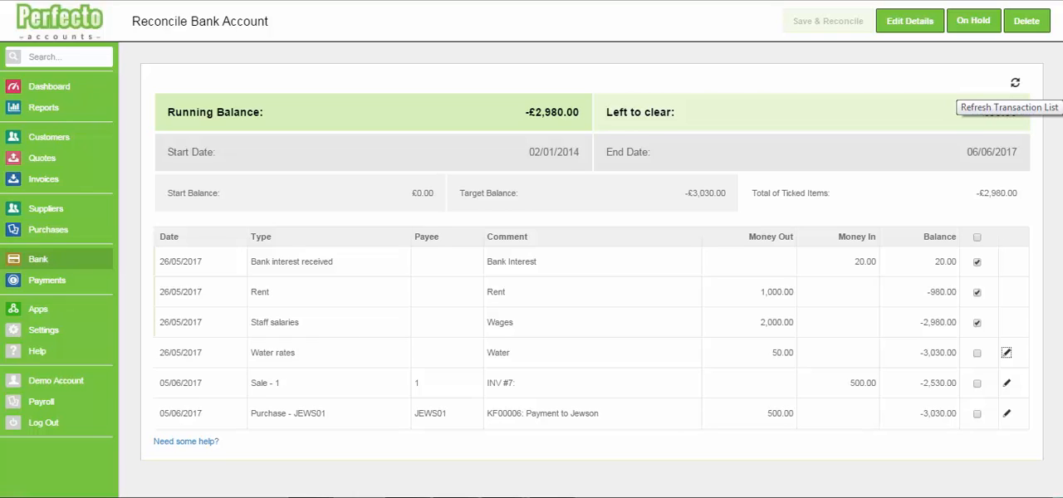
left_click(1015, 82)
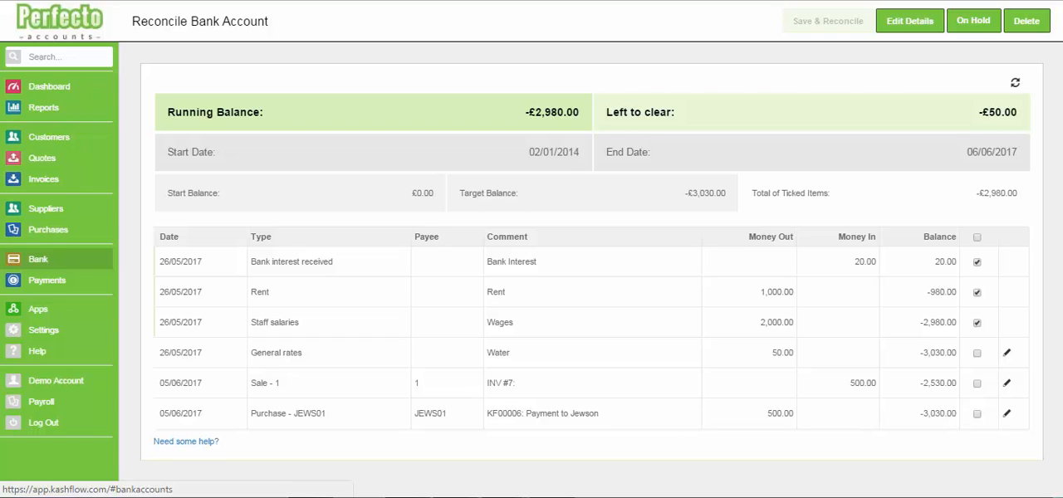
Reopen the incomplete Business Account reconciliation from the previous reconciliations and back out of deleting it
left_click(38, 259)
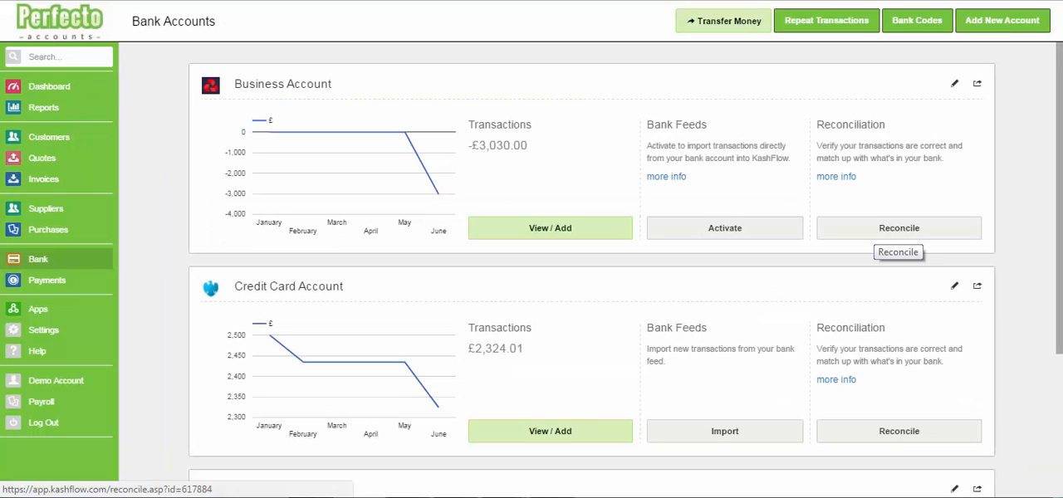
left_click(899, 234)
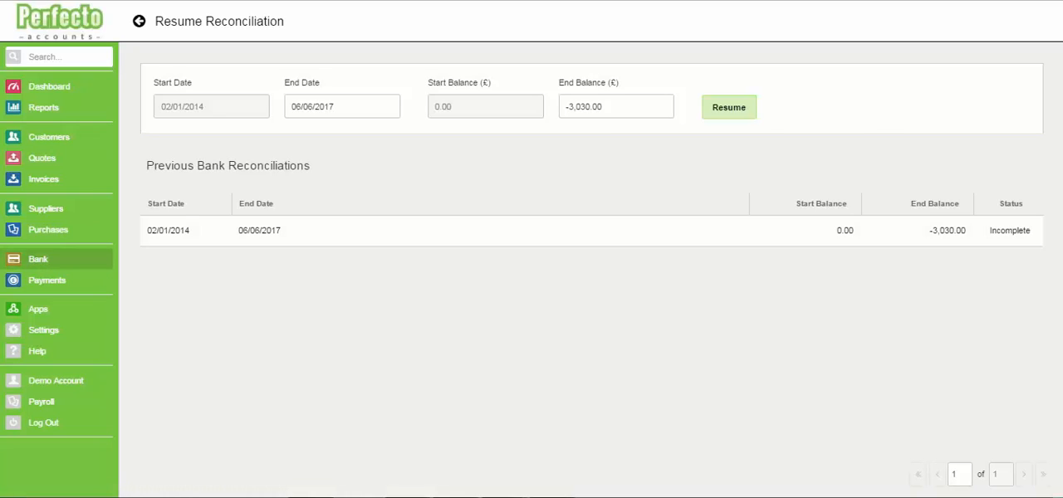
left_click(591, 231)
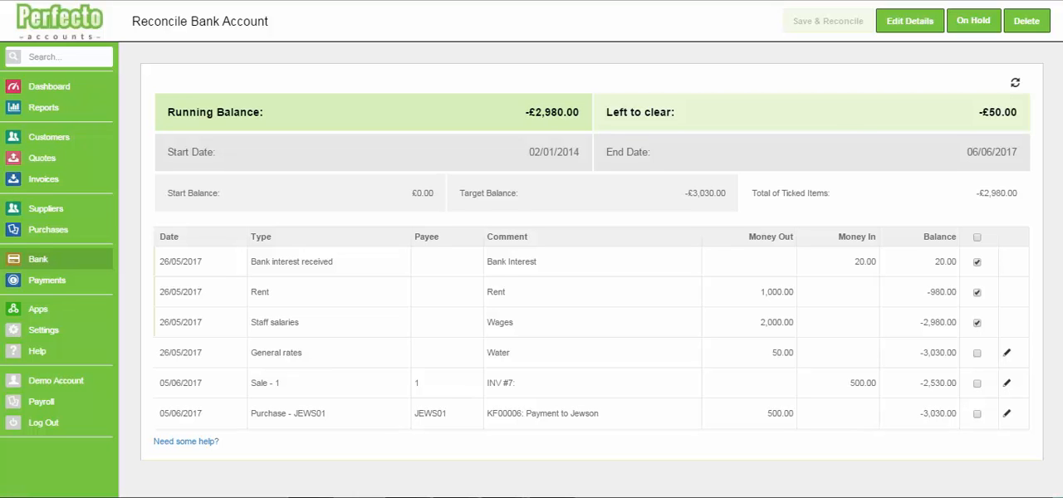
left_click(1027, 21)
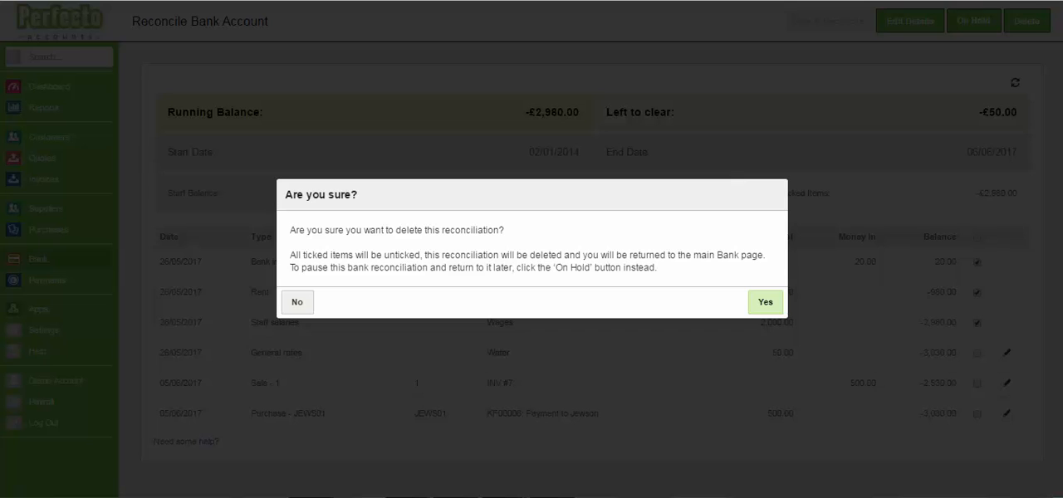
left_click(296, 302)
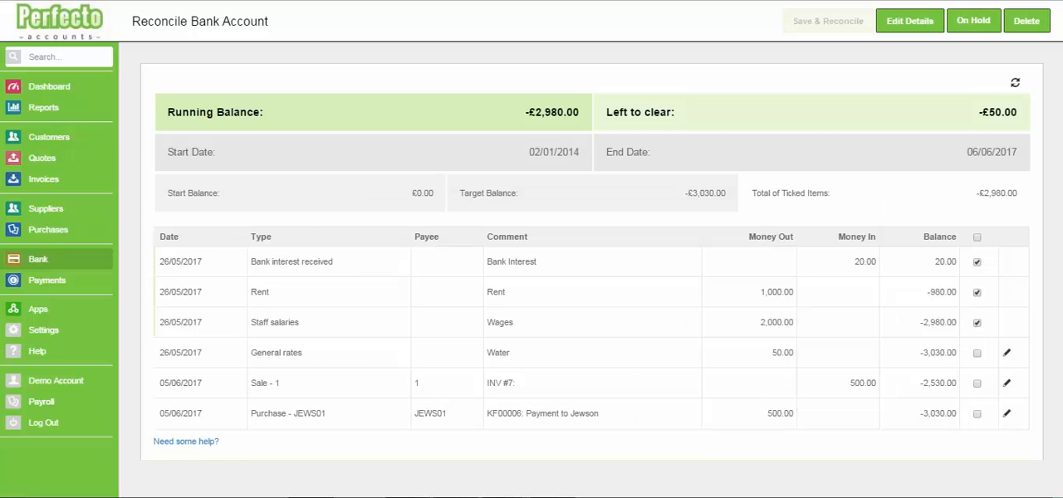
Tick the remaining Water, INV #7 and Jewson payment transactions, and complete the Business Account reconciliation, accepting the transaction lock
left_click(977, 384)
left_click(976, 353)
left_click(977, 413)
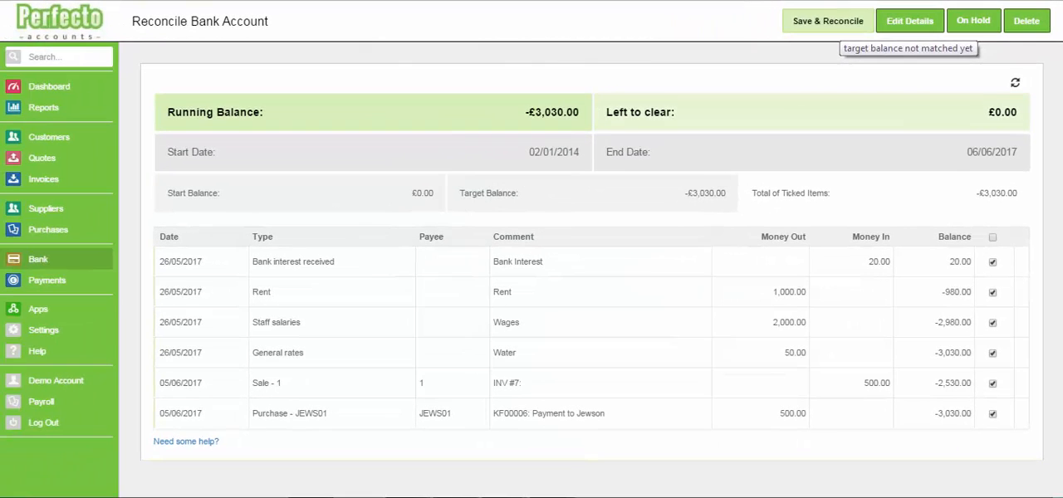
left_click(828, 21)
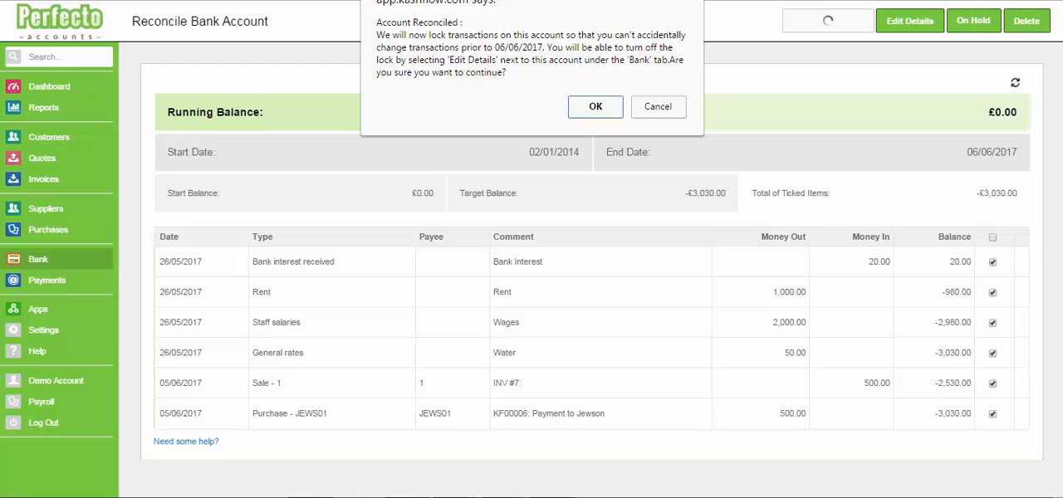
key("Return")
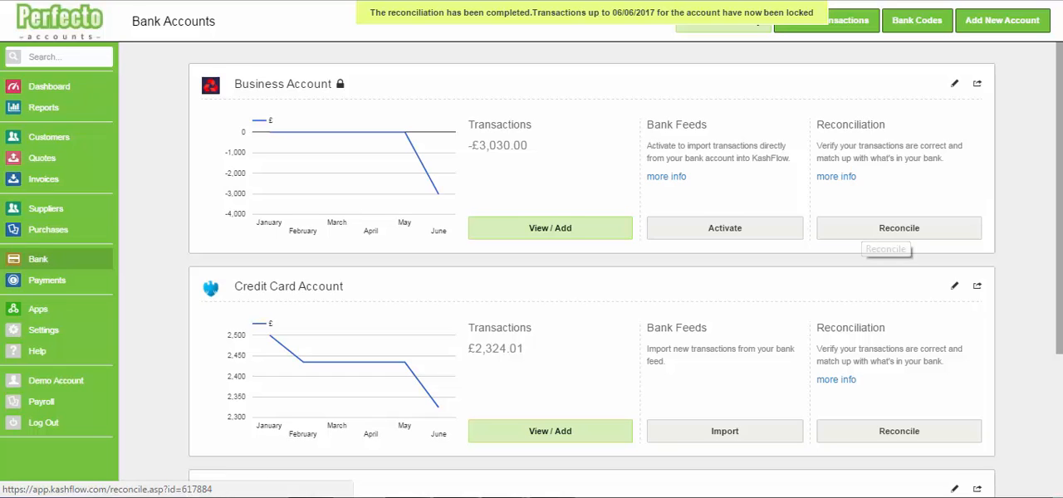
Review the transactions in the completed Business Account reconciliation ending 06/06/2017, and return to the bank accounts overview
left_click(884, 233)
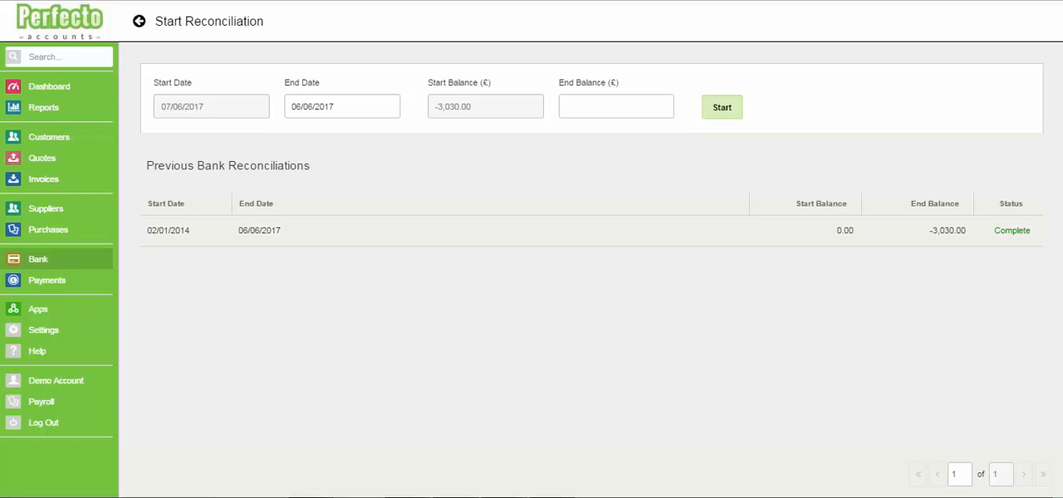
left_click(592, 231)
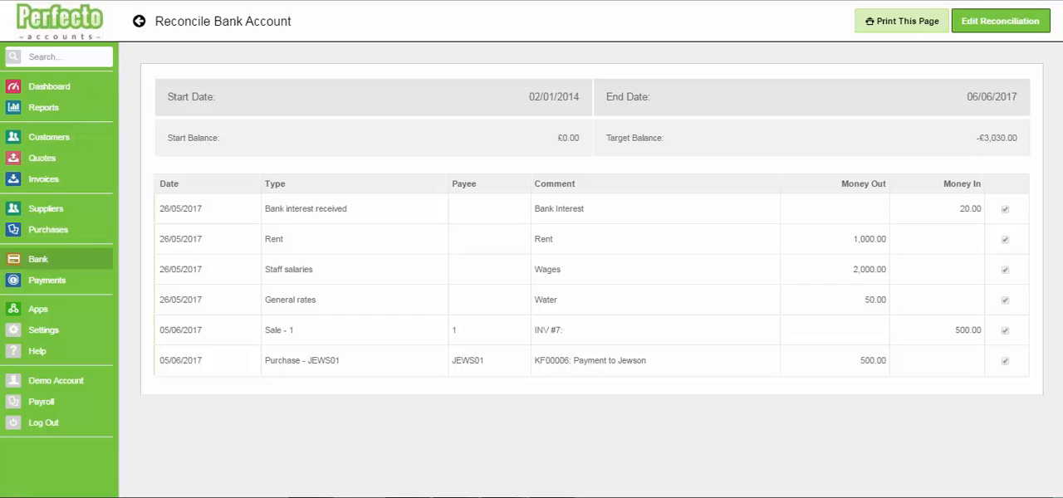
left_click(38, 259)
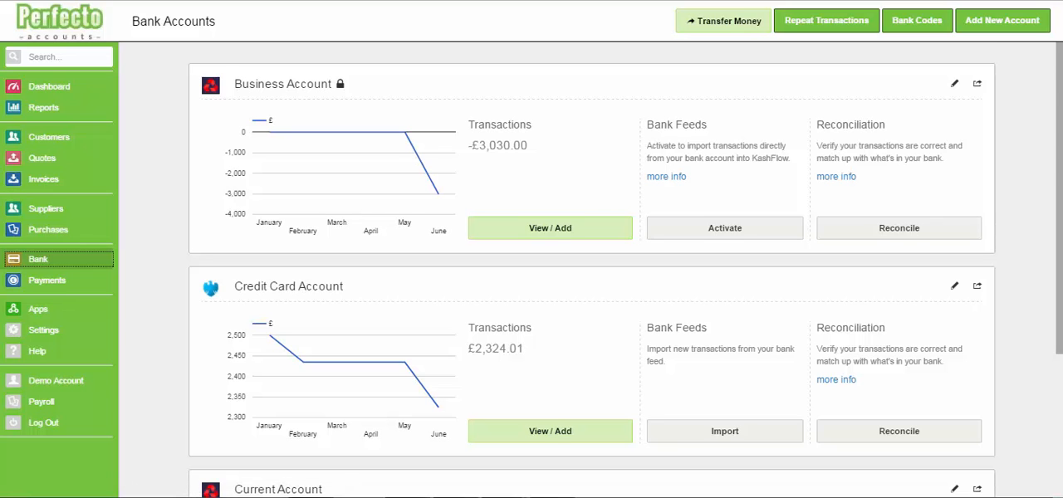
Start a reconciliation for the Current Account with an end balance of 259.05
scroll(591, 269, "down", 1)
scroll(591, 269, "down", 4)
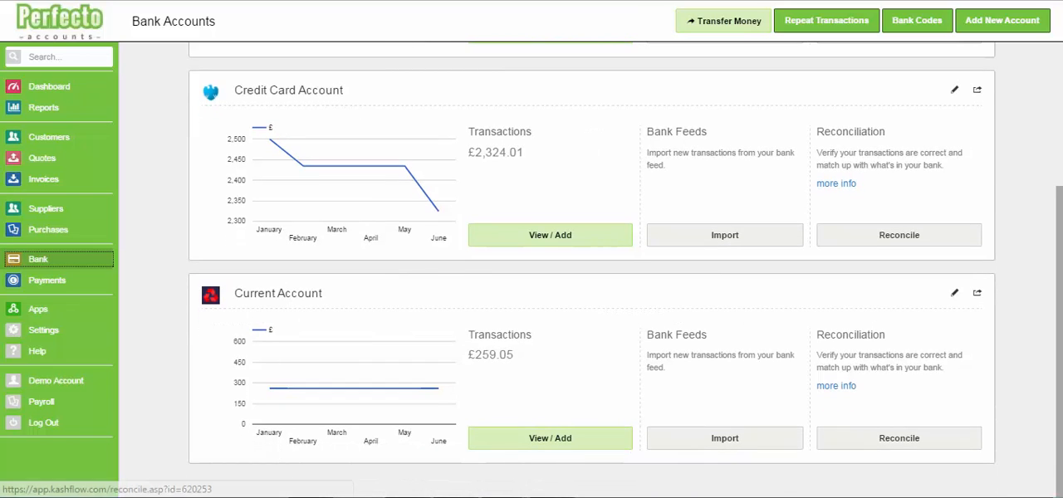
left_click(899, 438)
type("2756.48")
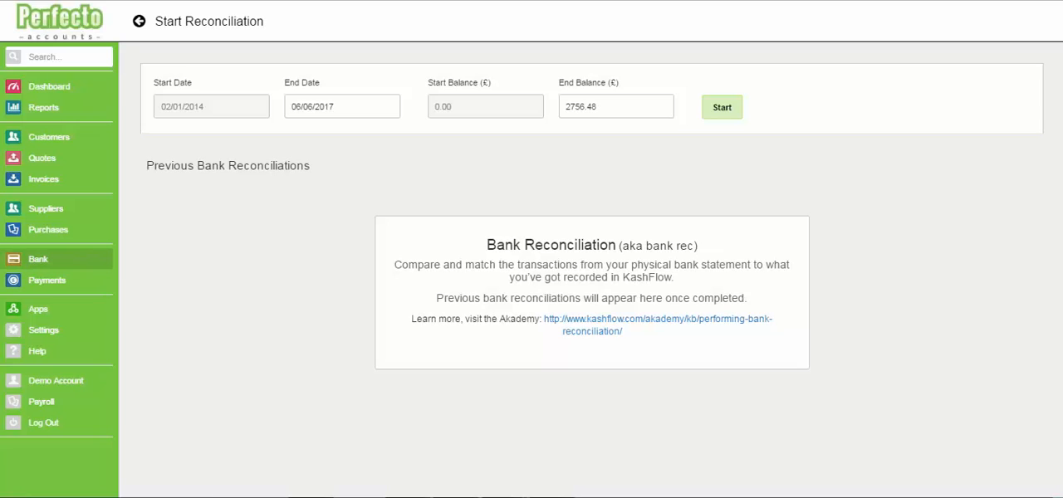
double_click(581, 107)
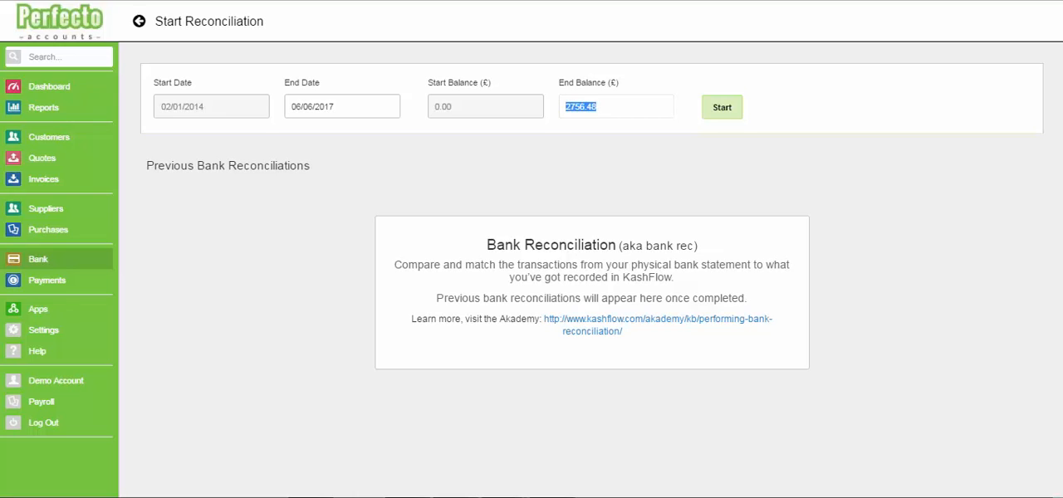
type("259.05")
left_click_drag(586, 83, 575, 83)
left_click(582, 84)
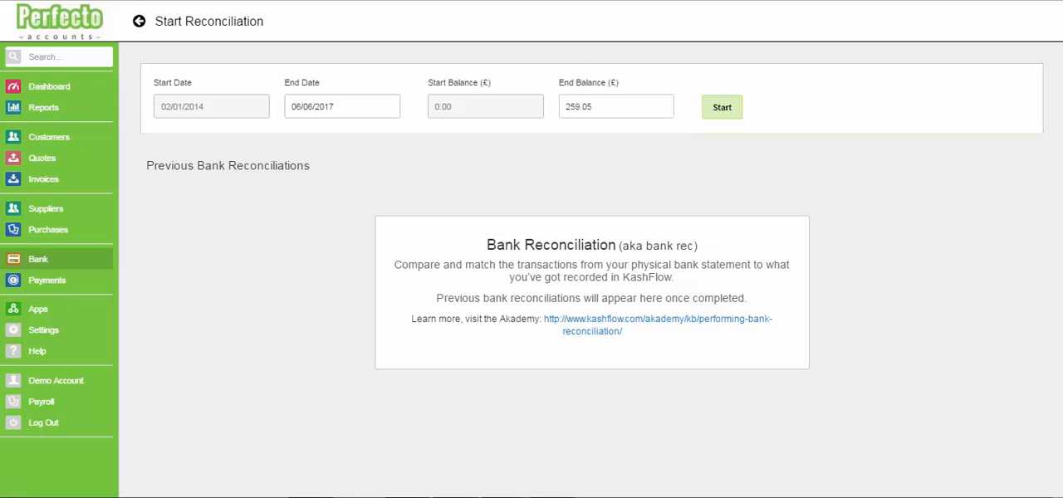
left_click(721, 108)
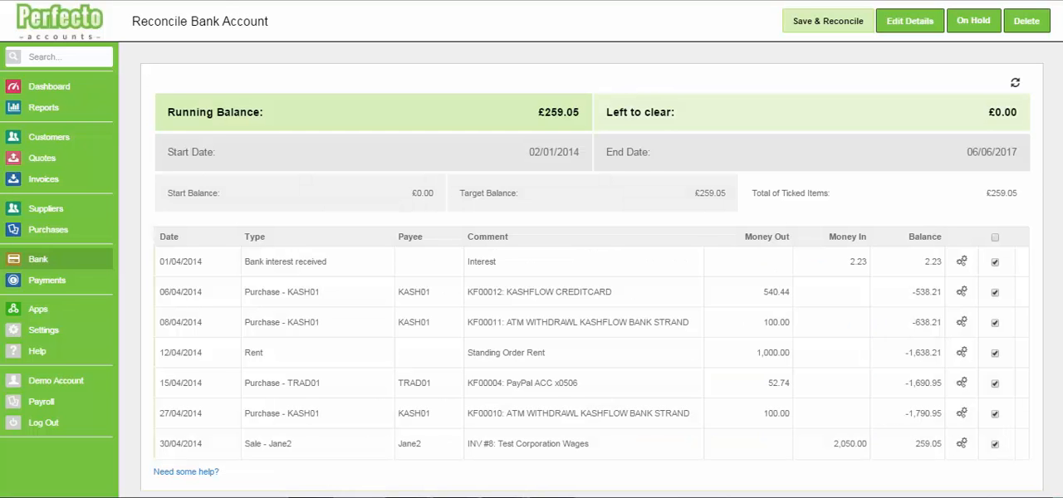
Check the ticked Current Account transactions, then save and complete the reconciliation, accepting the transaction lock
scroll(592, 274, "down", 1)
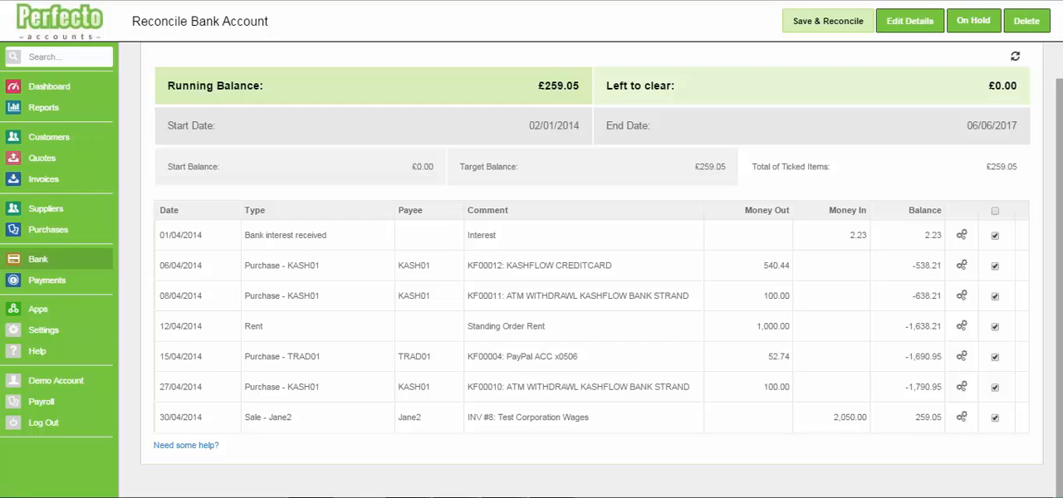
left_click(829, 21)
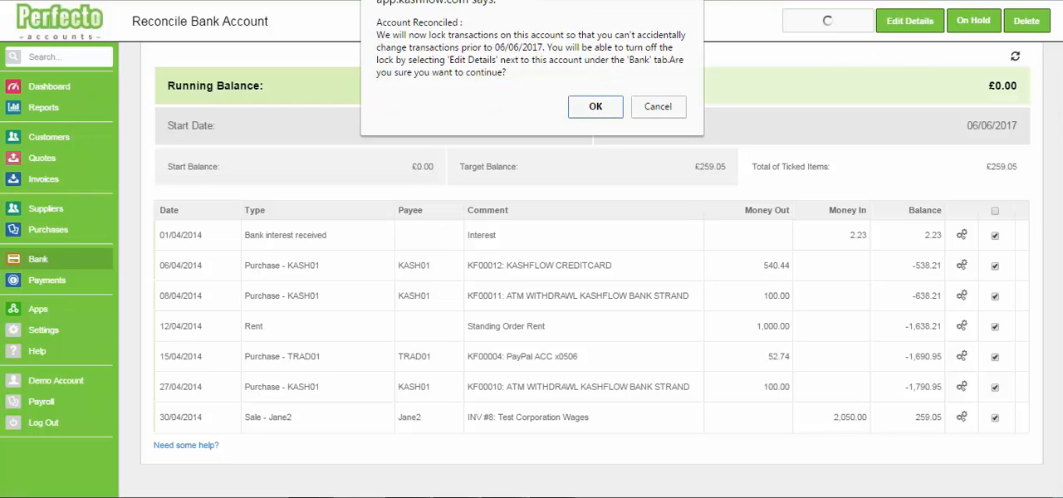
key("Return")
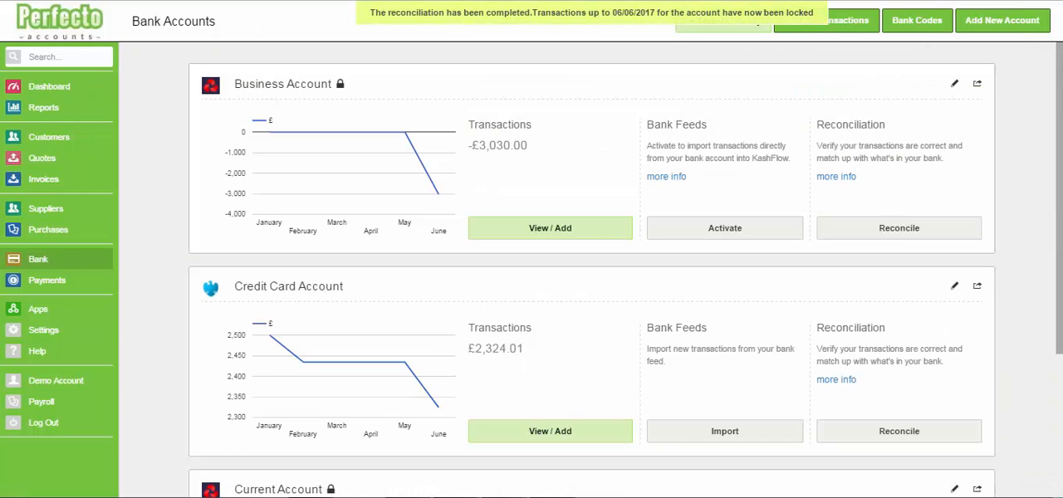